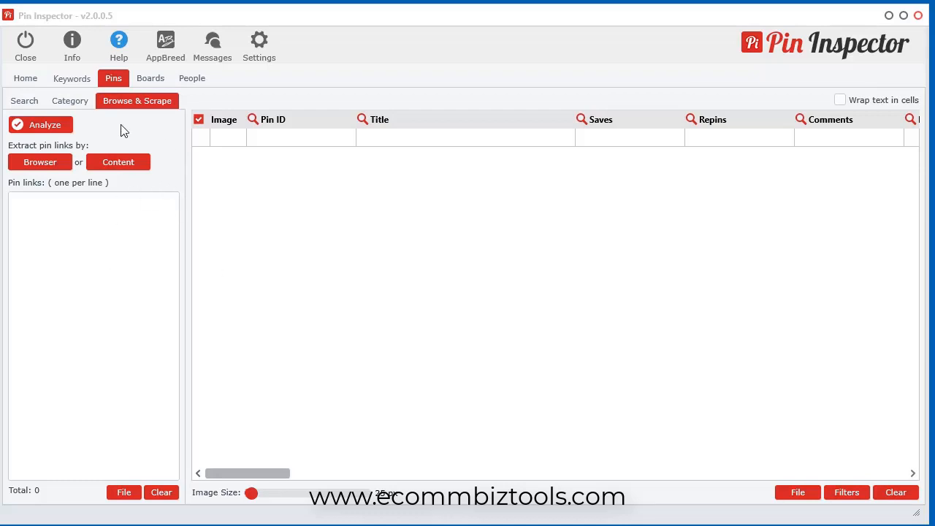
Step: Bring up the Extract Pinterest Pin Links dialog from the Browse & Scrape screen
left_click(54, 271)
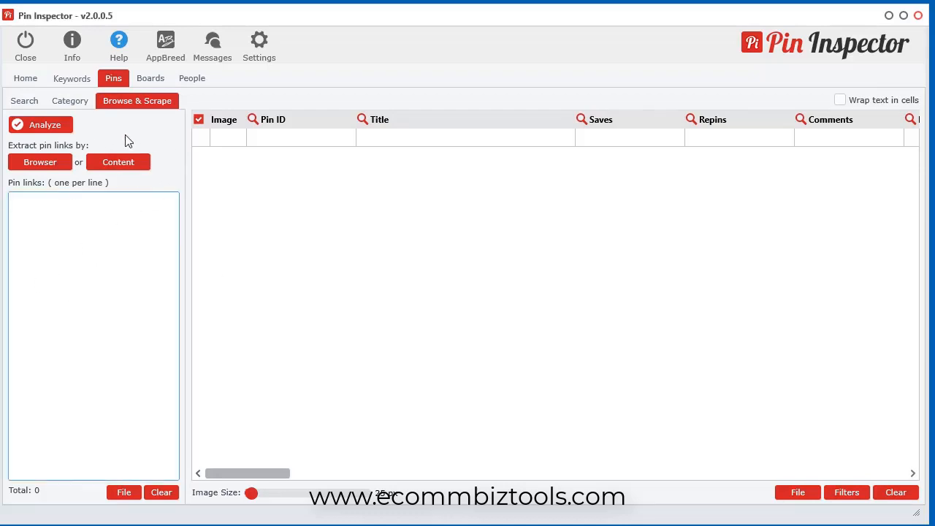
left_click(40, 161)
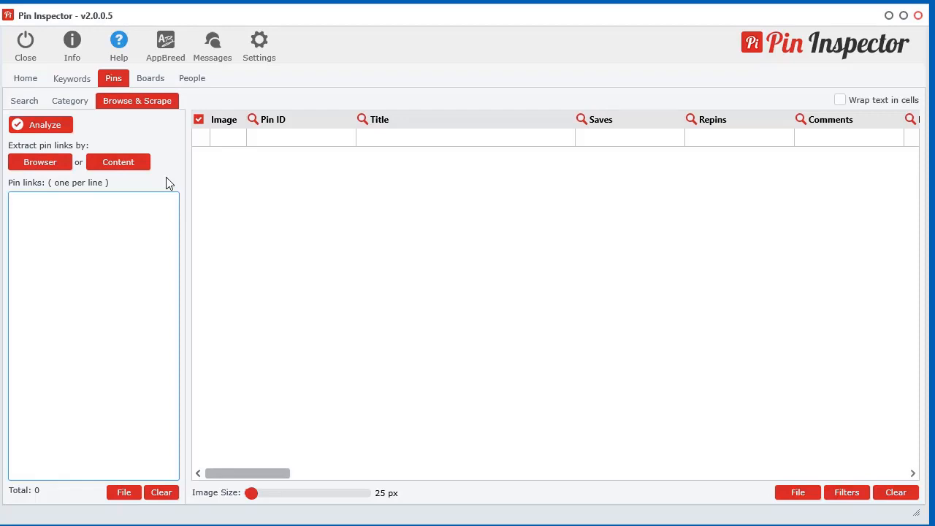
left_click(118, 161)
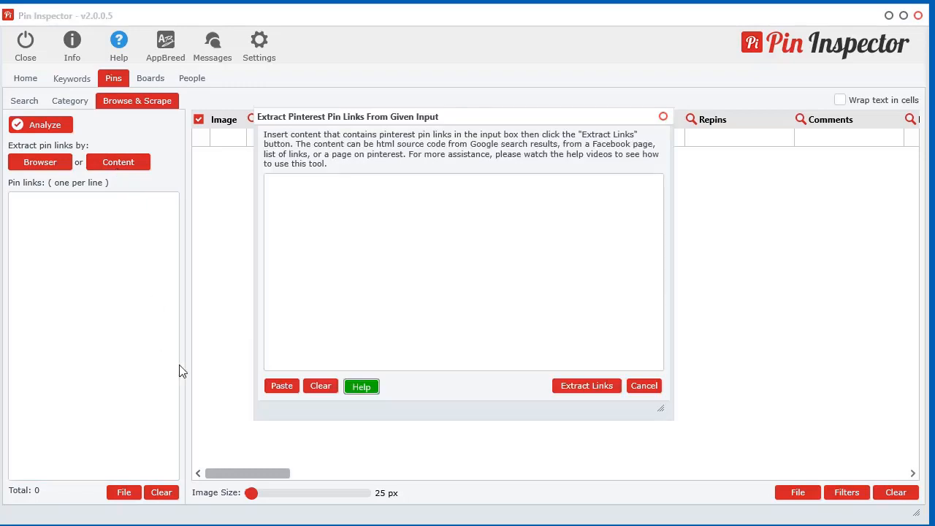
left_click(370, 276)
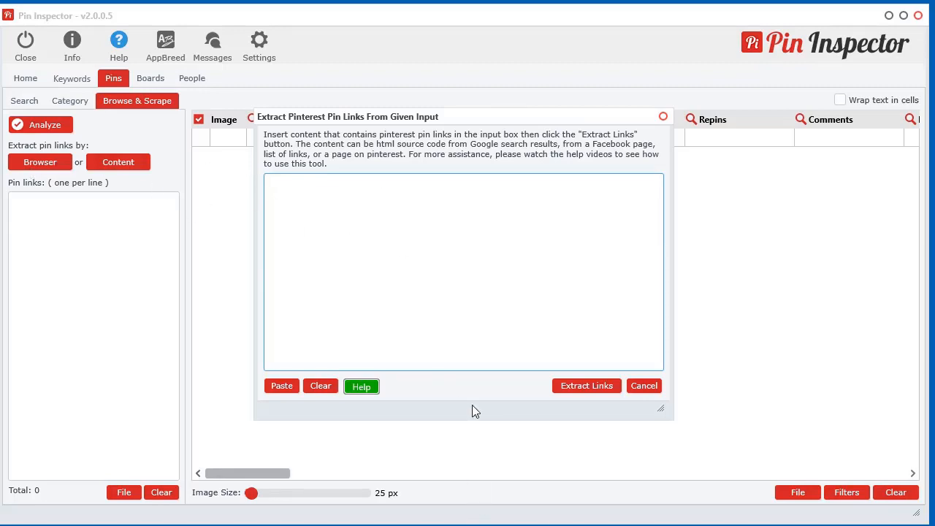
Step: Switch to the Chrome Pinterest tab with the DIY cat toys pin and dismiss the interests popup
key("alt+Tab")
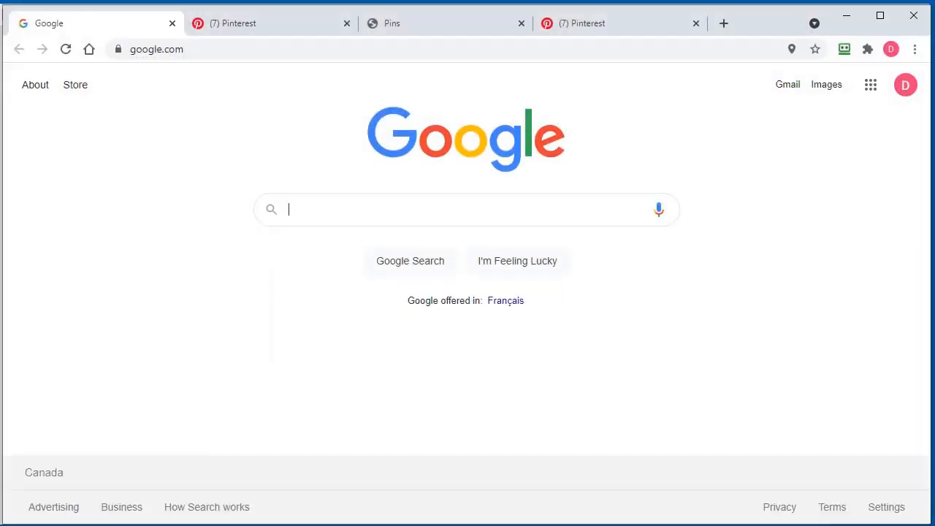
left_click(614, 23)
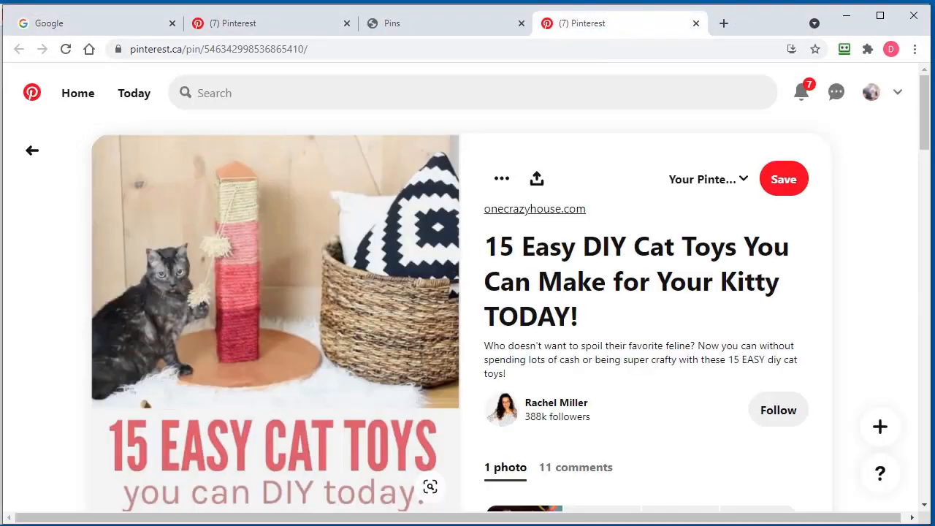
scroll(840, 306, "down", 10)
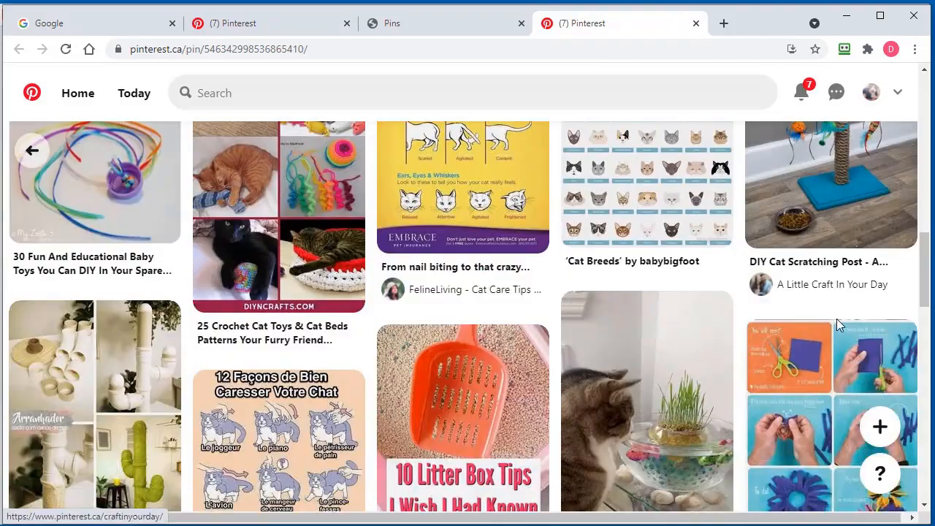
scroll(837, 318, "down", 8)
left_click(879, 463)
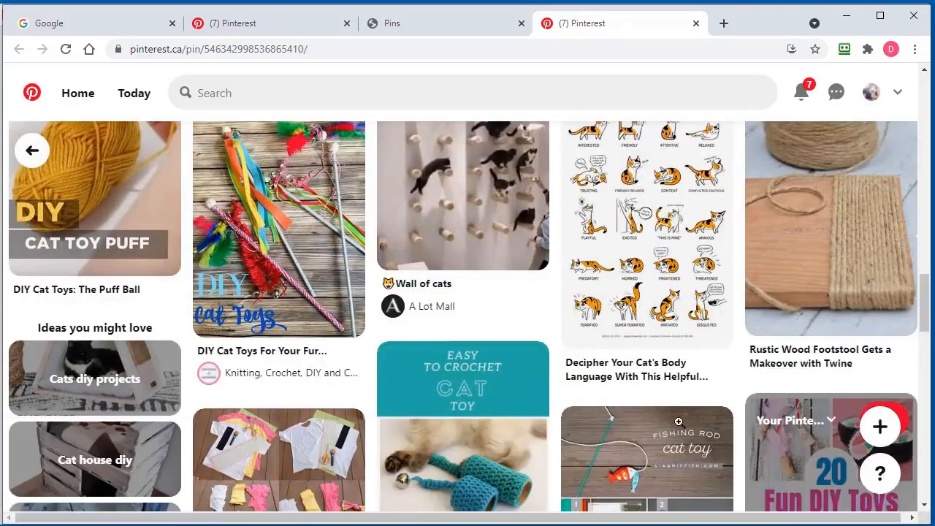
scroll(678, 422, "down", 5)
scroll(512, 365, "down", 3)
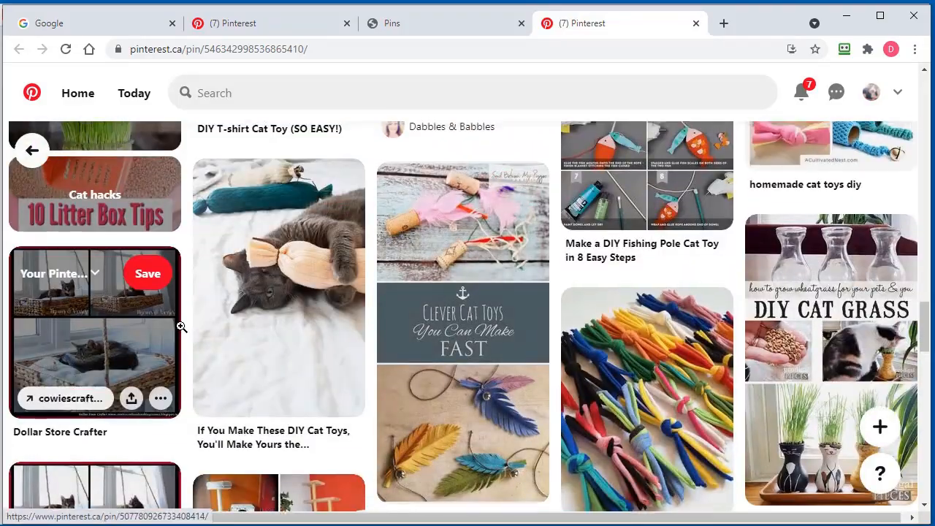
scroll(405, 350, "up", 2)
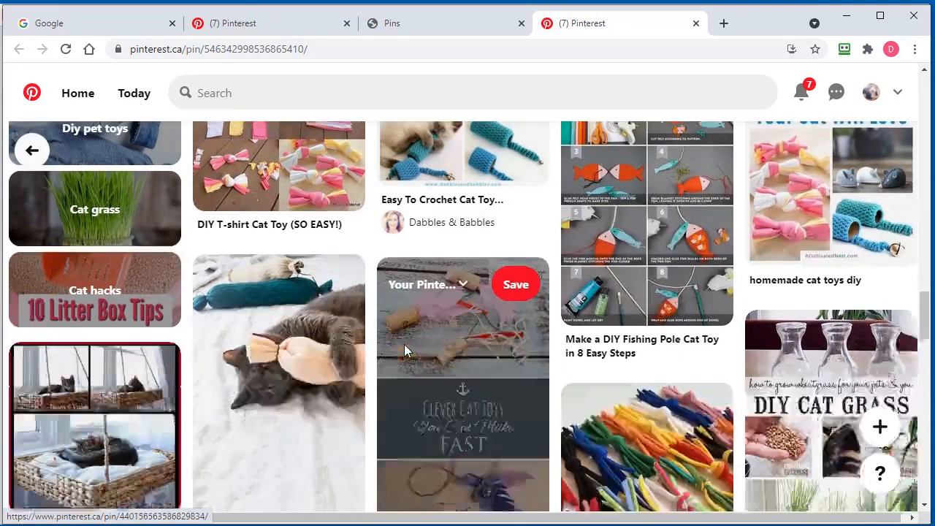
scroll(404, 344, "down", 3)
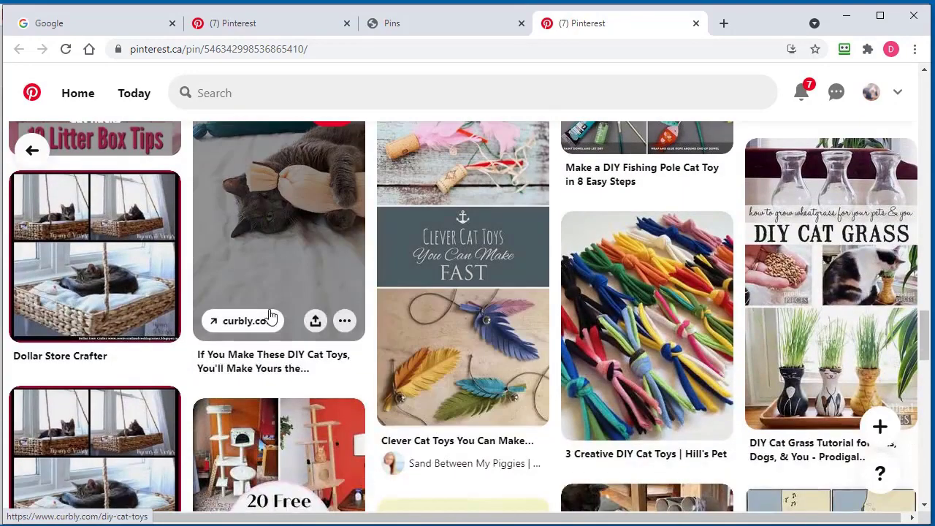
Step: Inspect the cat-toy pin image in DevTools and enlarge the page area above the panel
right_click(321, 261)
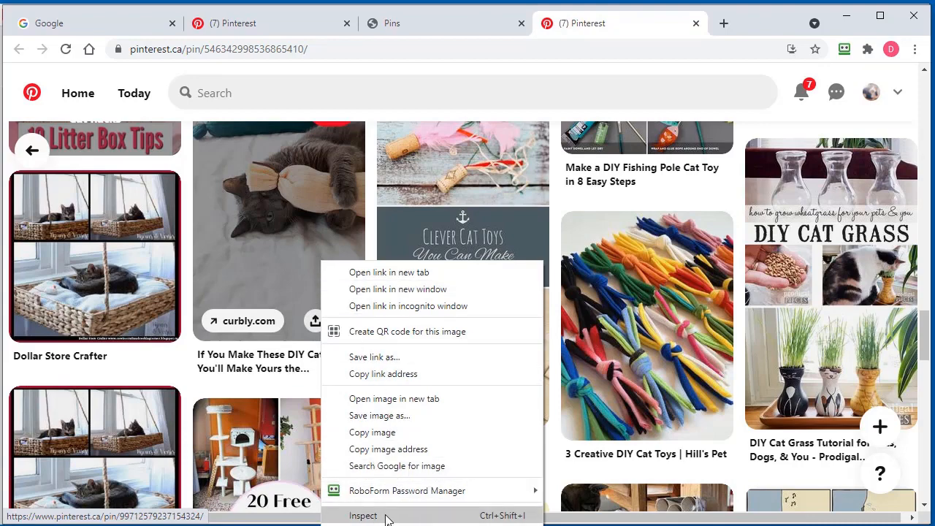
left_click(363, 516)
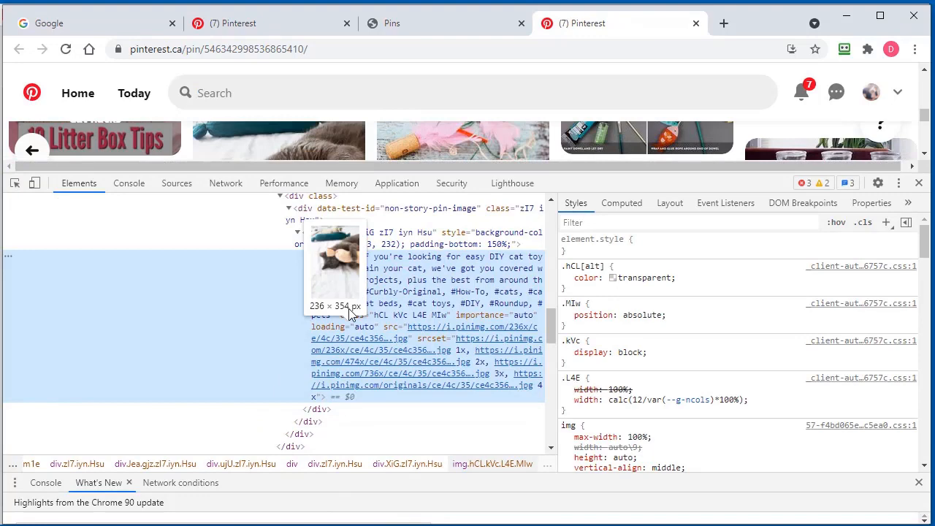
left_click_drag(509, 174, 510, 241)
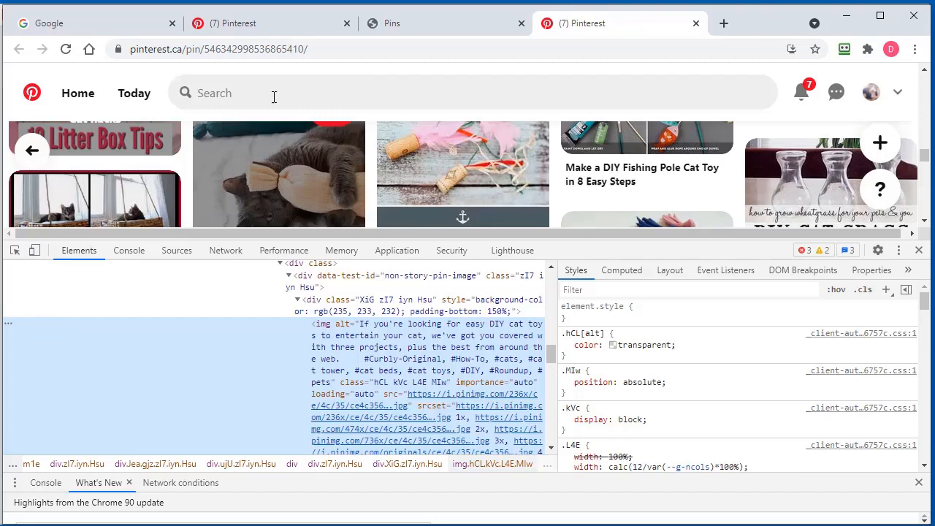
scroll(337, 352, "up", 3)
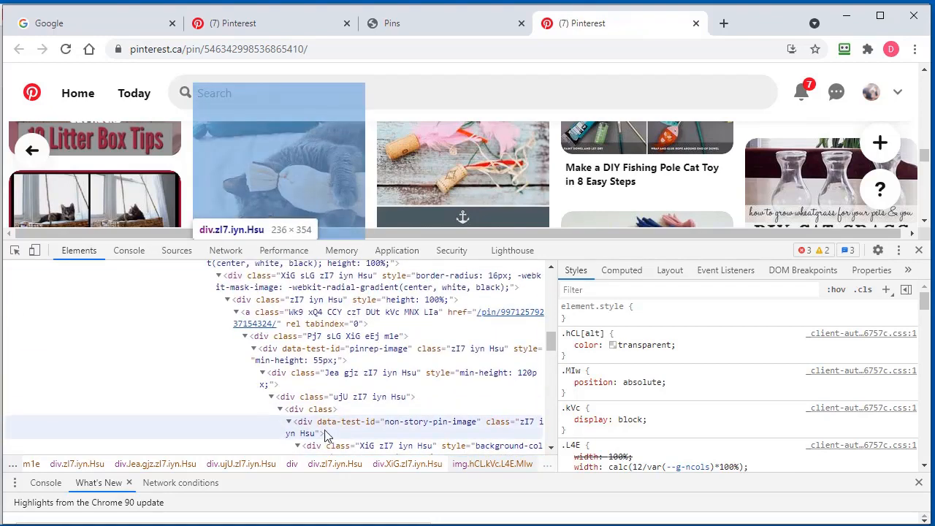
scroll(302, 374, "up", 4)
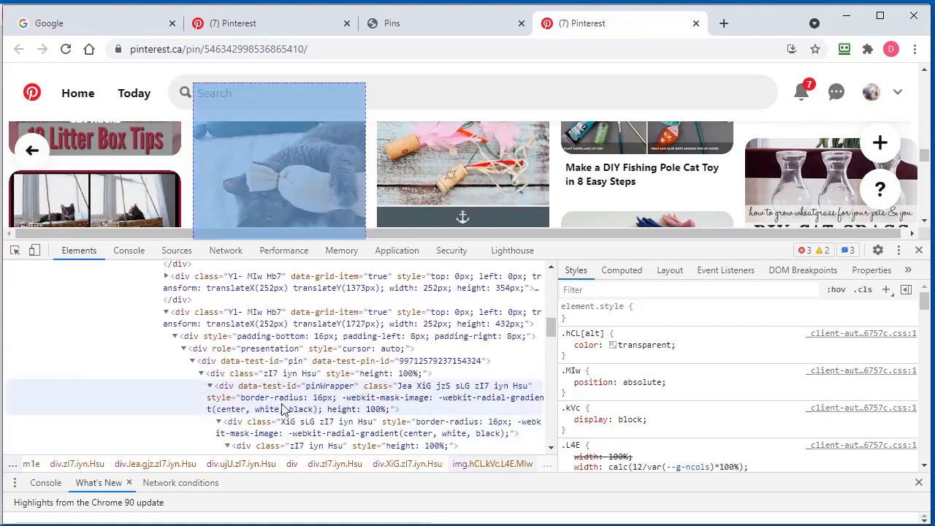
scroll(252, 353, "up", 3)
scroll(241, 366, "up", 3)
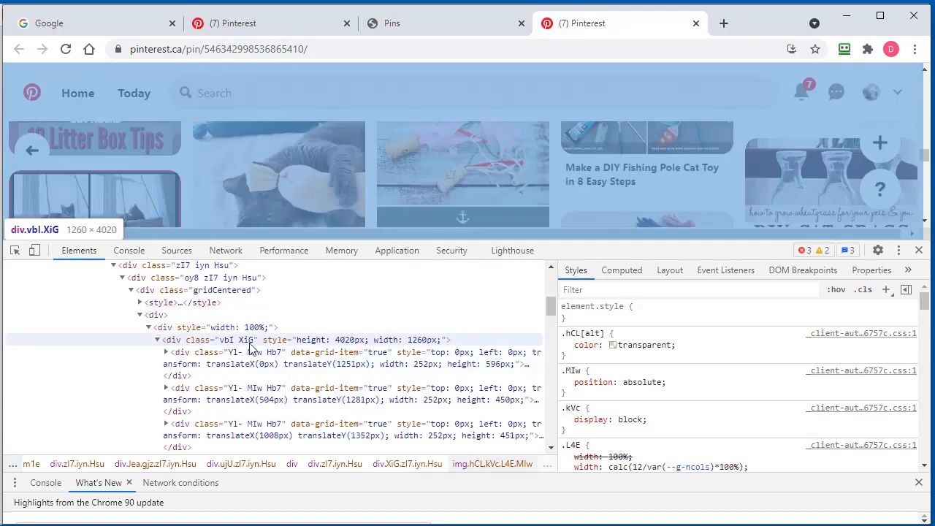
Step: Copy the outerHTML of the div.vbI.XiG element containing the whole pin grid
left_click(250, 344)
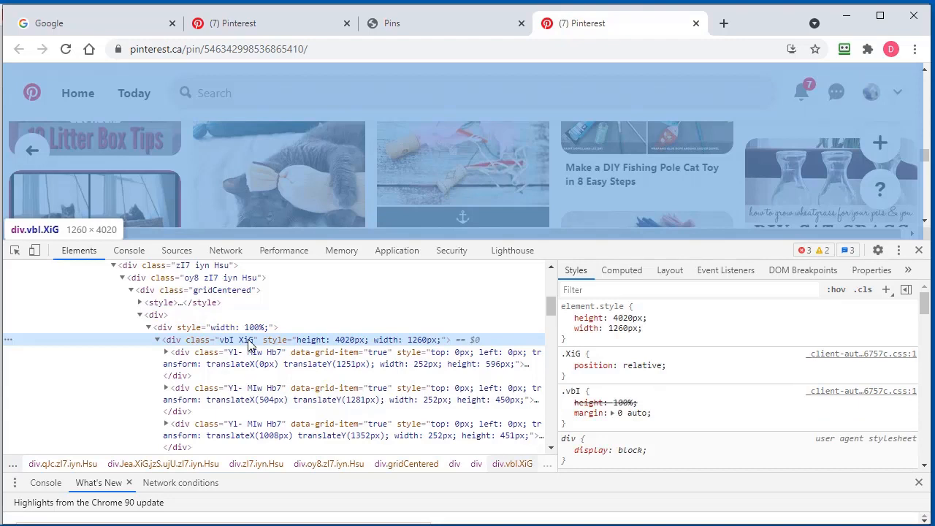
right_click(250, 343)
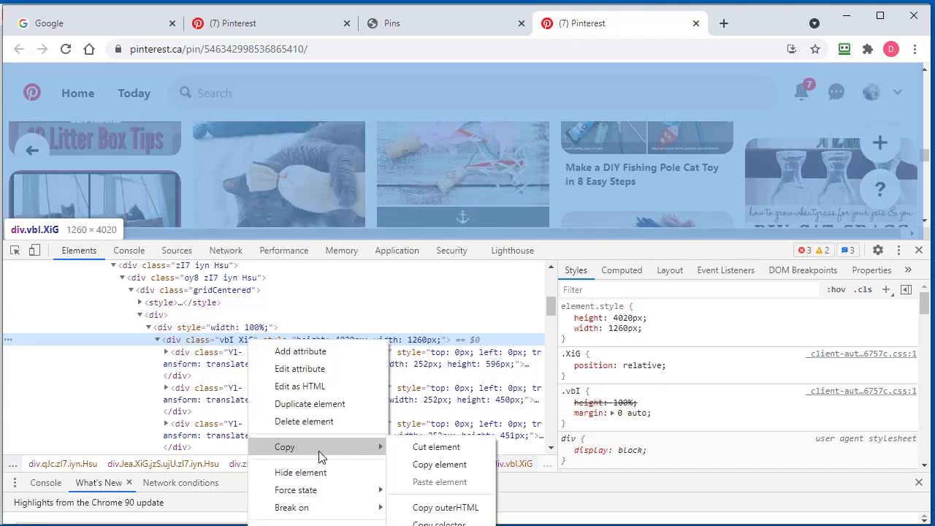
mouse_move(285, 446)
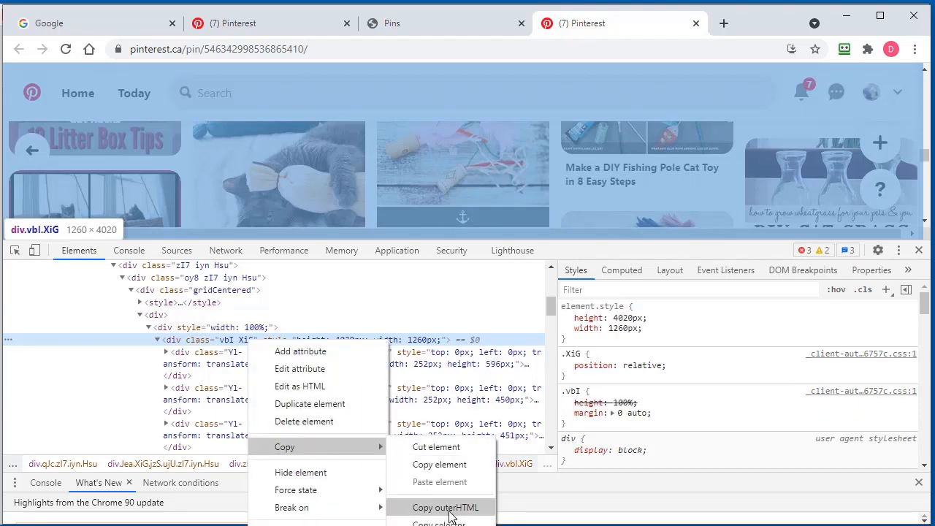
left_click(445, 507)
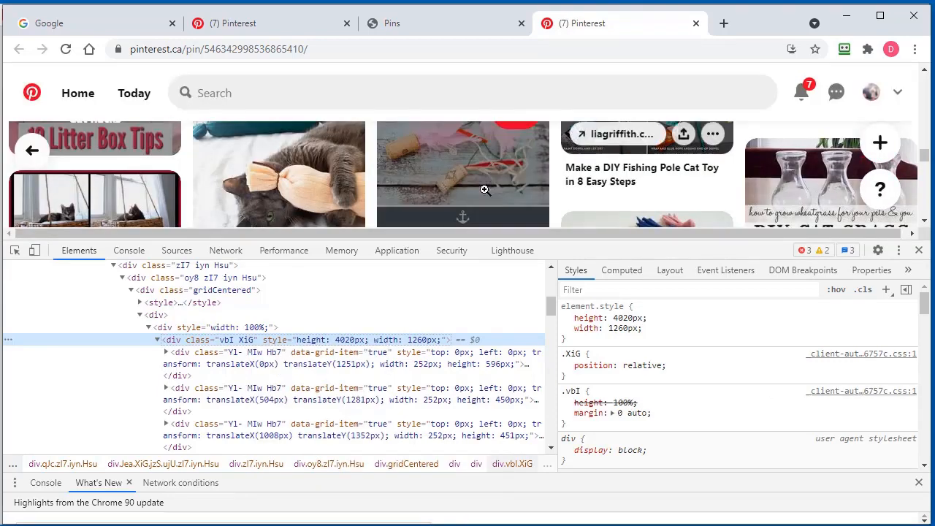
Step: Paste the copied grid HTML into the extraction dialog and extract its nine pin links
left_click(852, 27)
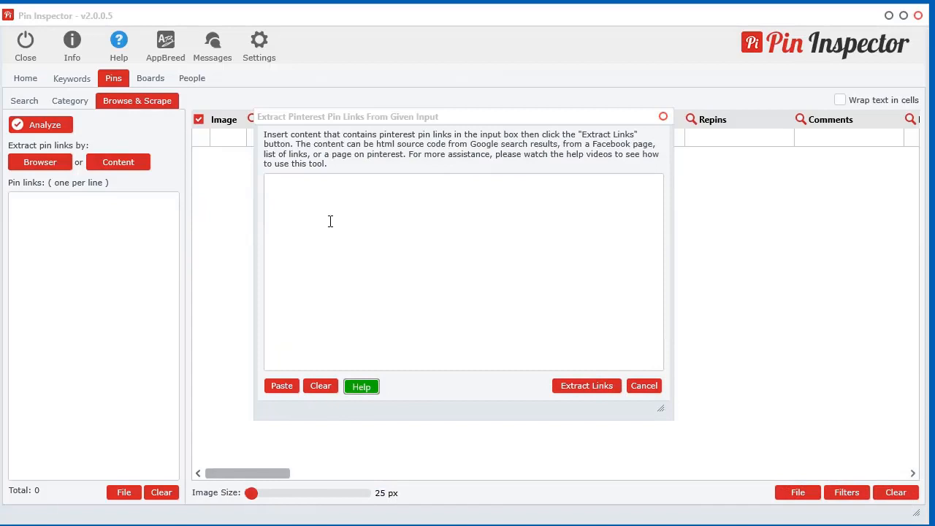
left_click(327, 222)
right_click(327, 222)
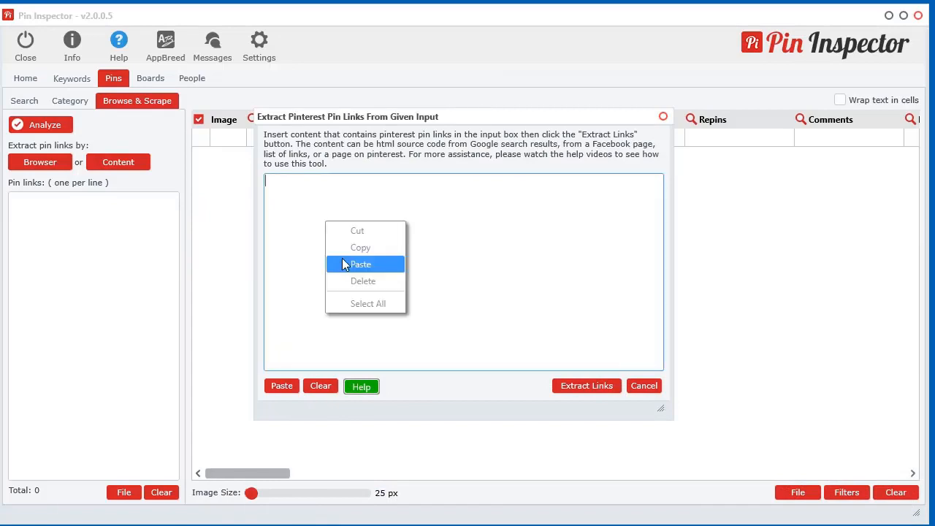
left_click(342, 257)
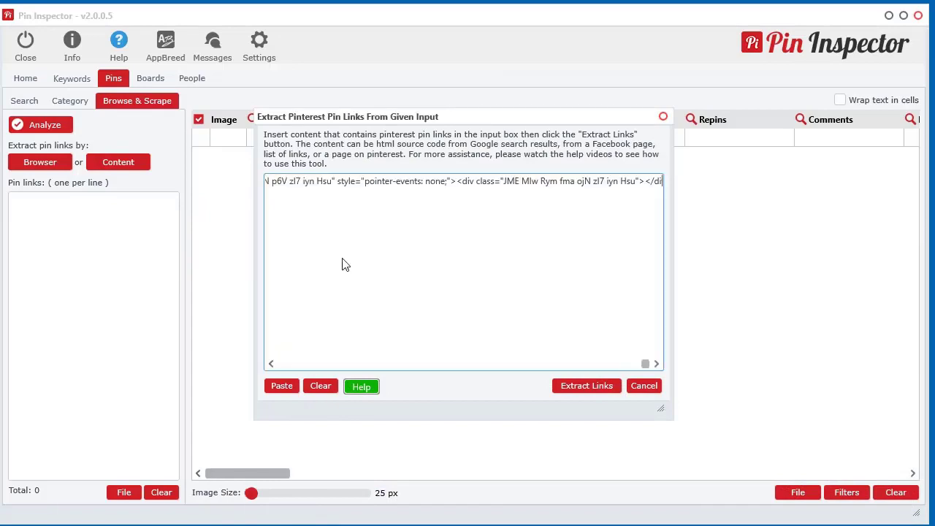
left_click(587, 386)
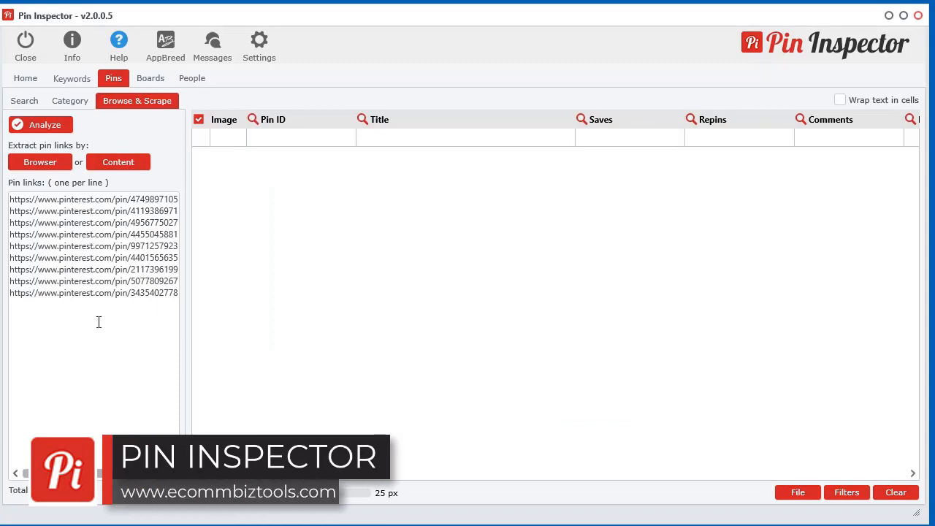
Step: Analyze the nine links into the pin data table, then clear the table and links list
left_click(40, 125)
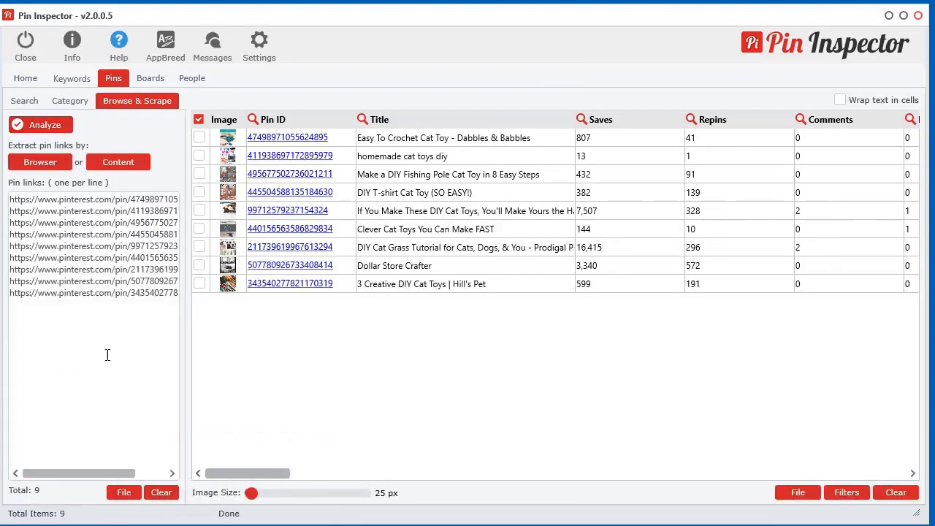
left_click(895, 491)
left_click(377, 300)
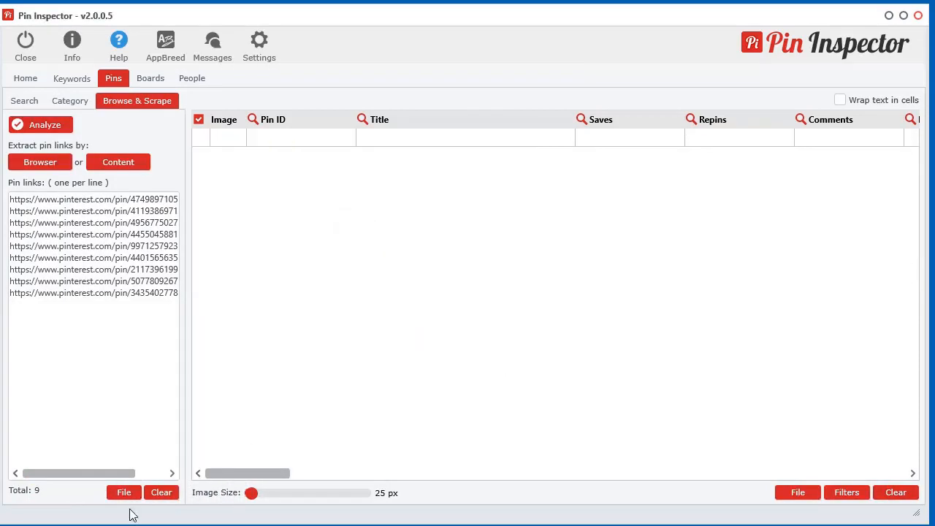
left_click(161, 492)
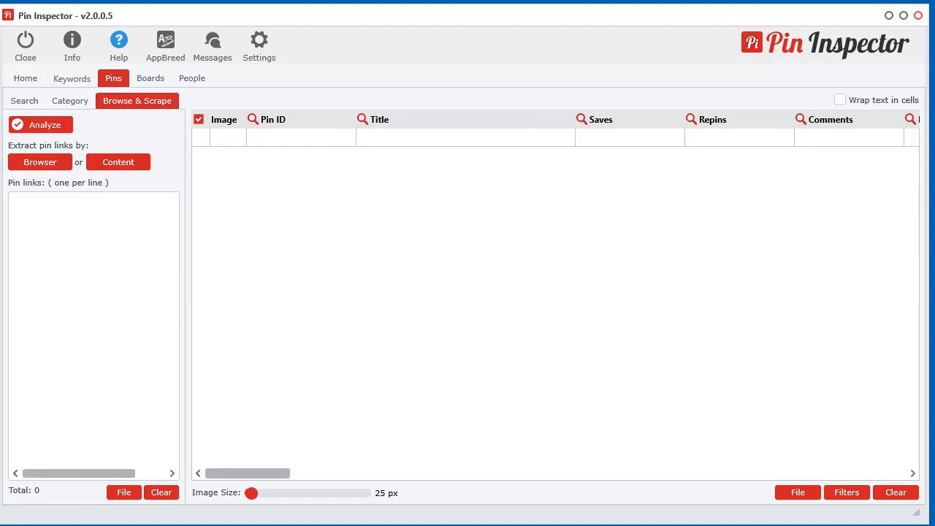
Step: Run a Google search for site:pinterest.com/pin/ "mothers day" in the Google tab
key("alt+Tab")
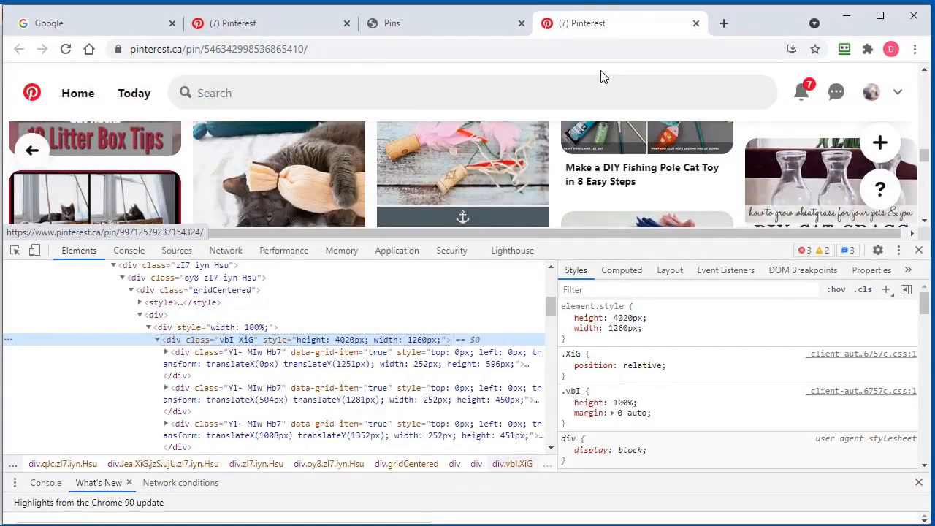
left_click(98, 23)
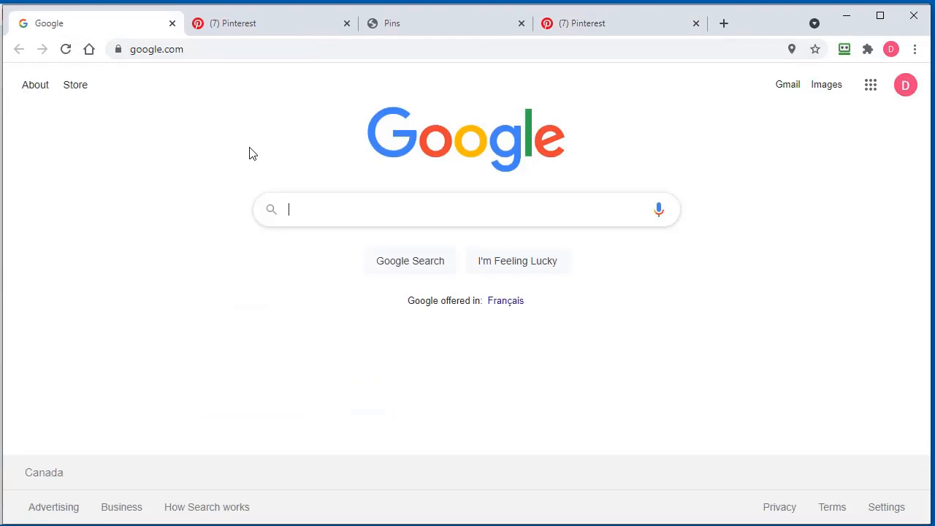
type("site")
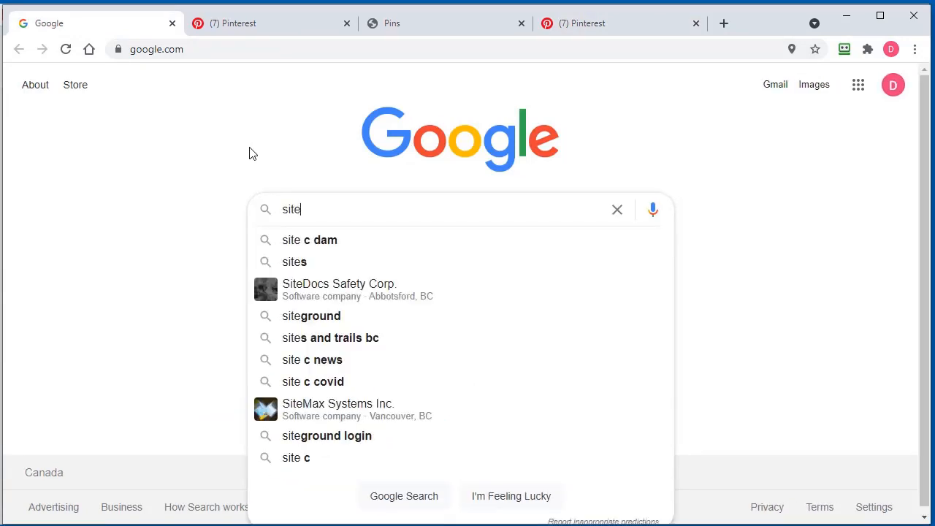
type(":")
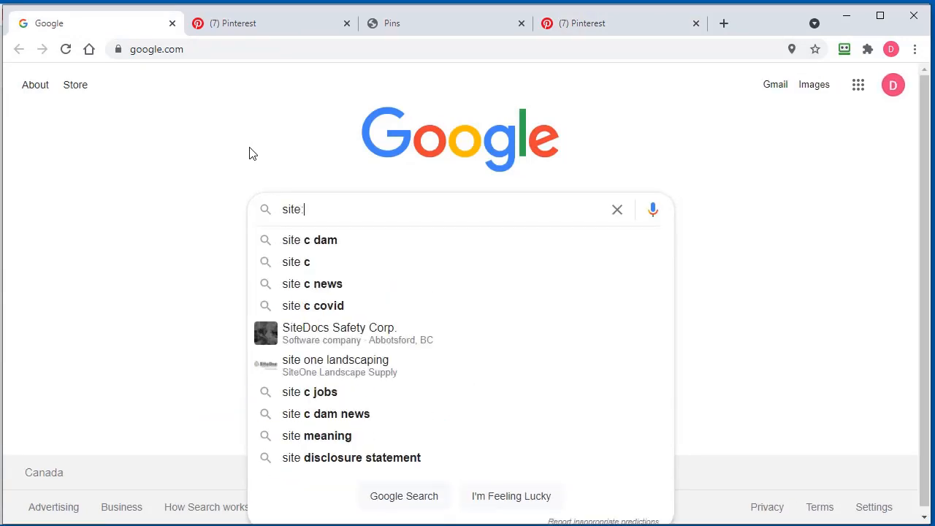
type("pinterest.com/pin/")
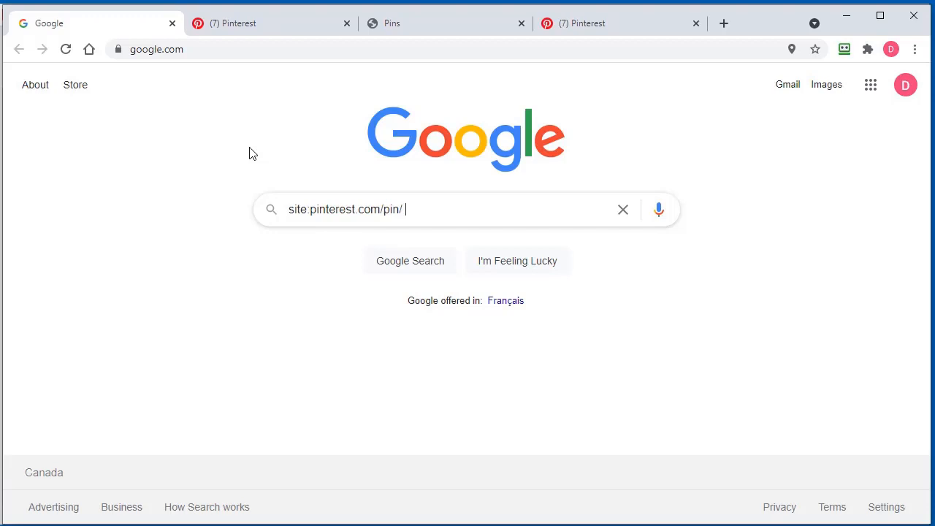
type("mo")
type("thers day\"")
key("Return")
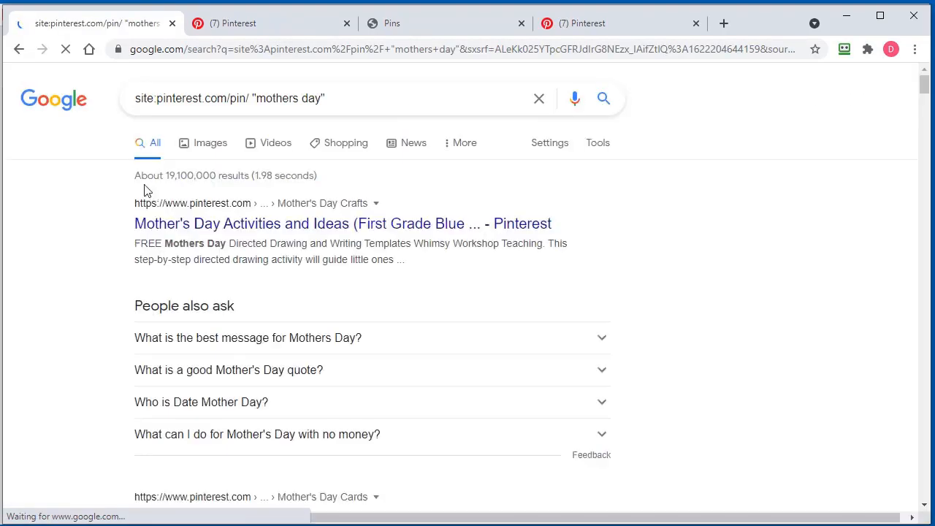
scroll(102, 284, "down", 5)
scroll(117, 314, "down", 5)
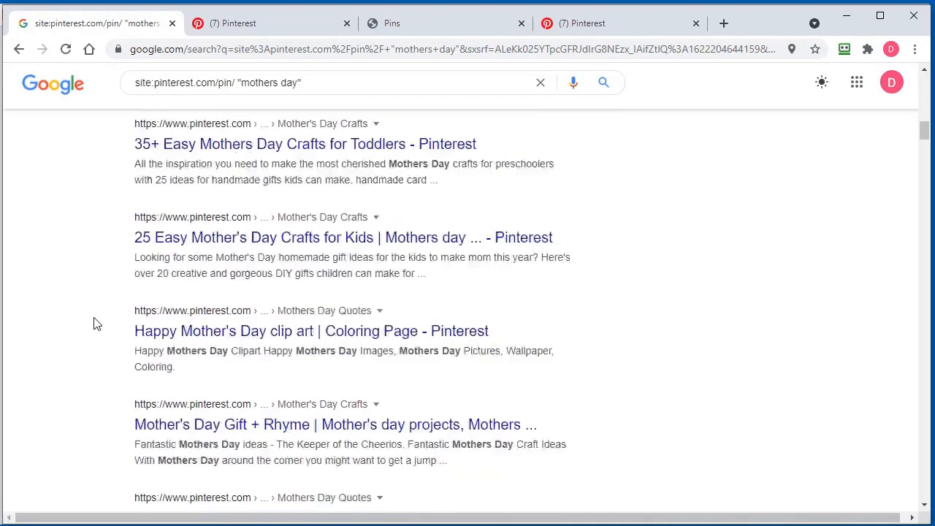
scroll(840, 234, "down", 3)
scroll(849, 235, "up", 8)
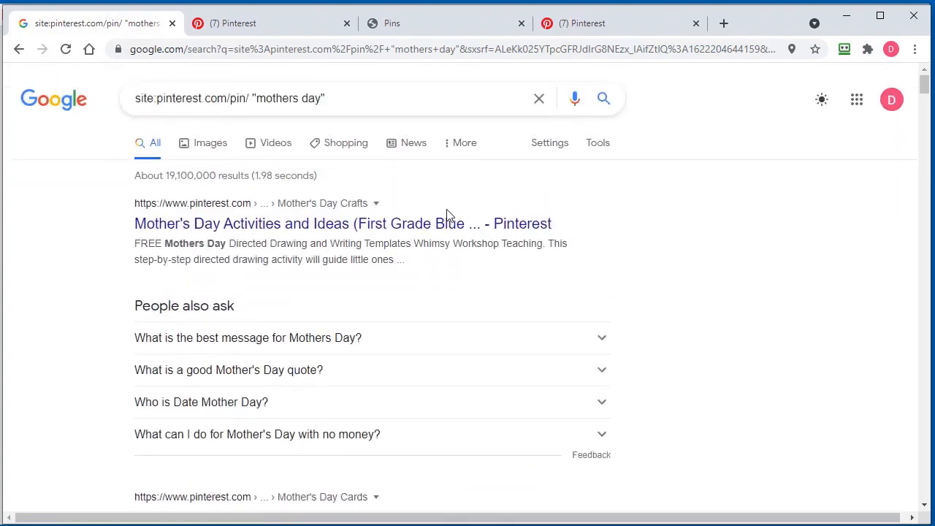
mouse_move(925, 86)
left_mouse_down()
mouse_move(922, 478)
mouse_move(924, 80)
left_mouse_up()
Step: Visit the Search Settings page, then return to the mothers day results
left_click(891, 102)
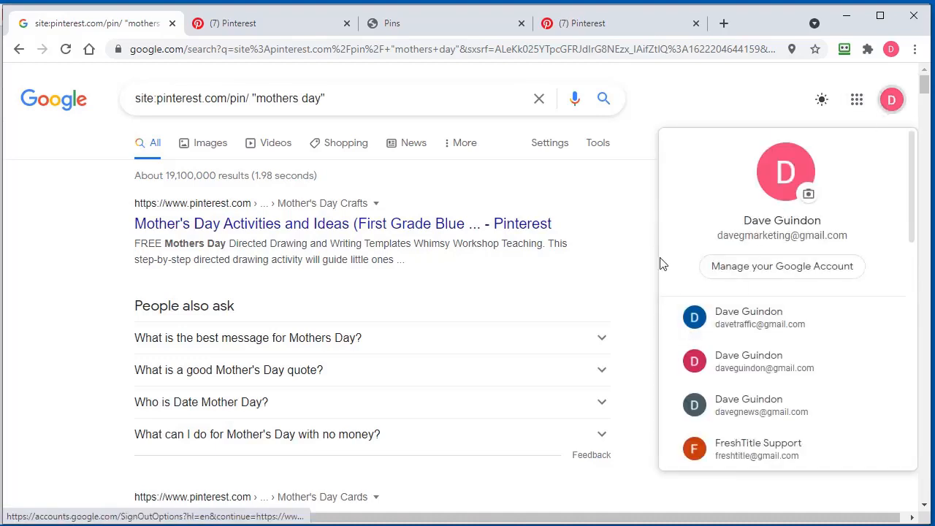
left_click(614, 219)
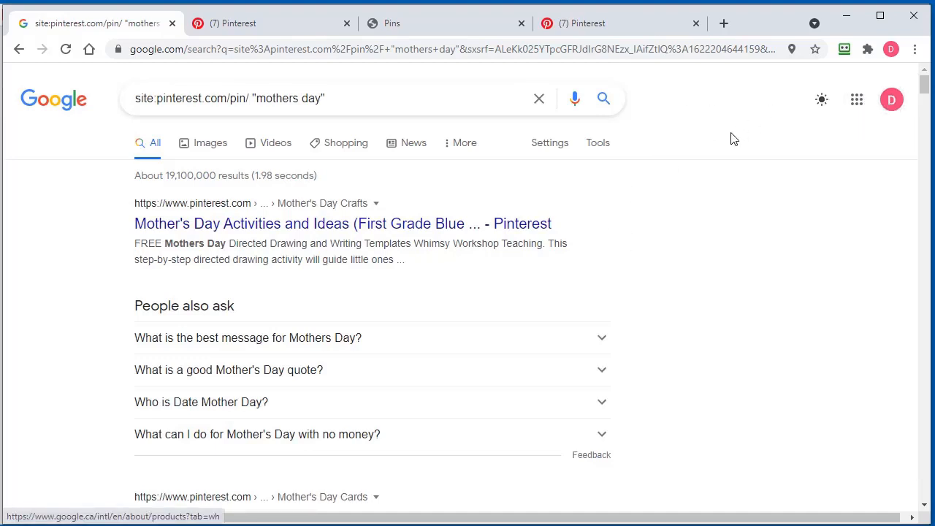
left_click(552, 143)
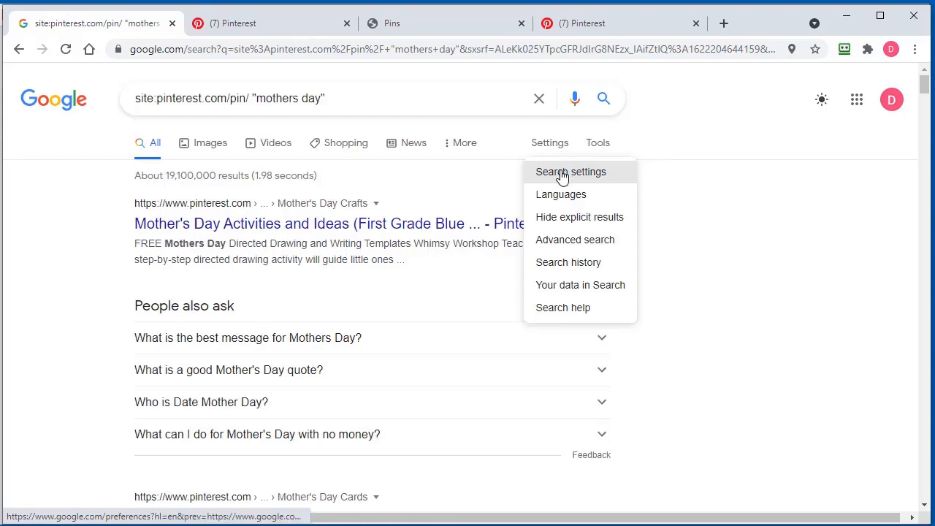
left_click(563, 172)
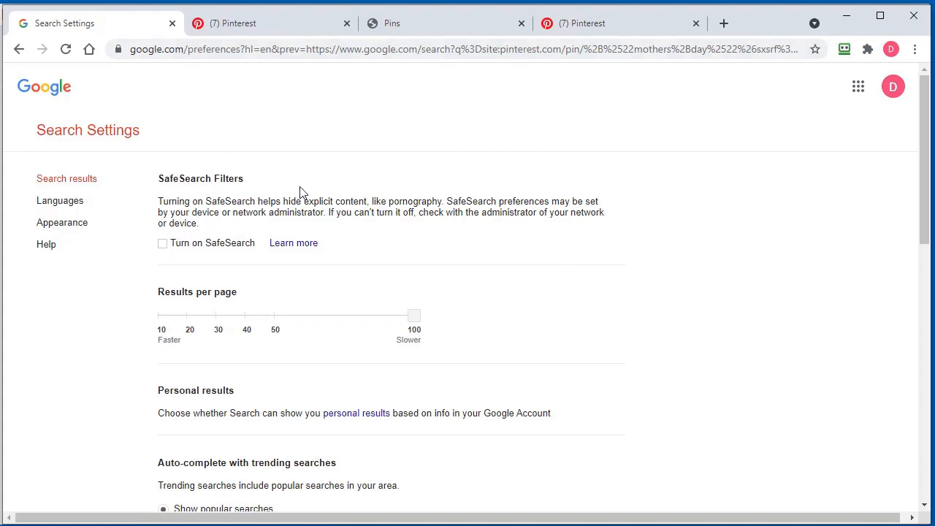
key("alt+Left")
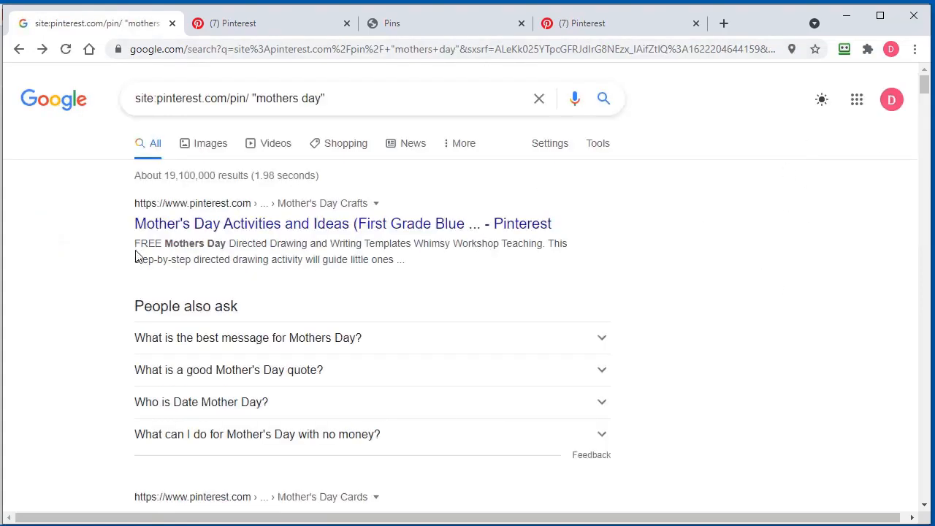
Step: View the page source of the Google results in a new tab
right_click(81, 255)
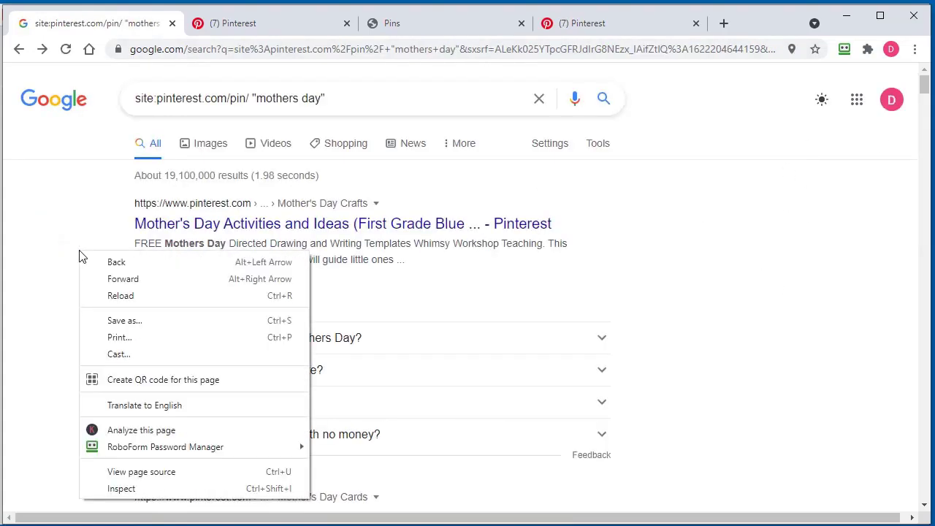
left_click(155, 475)
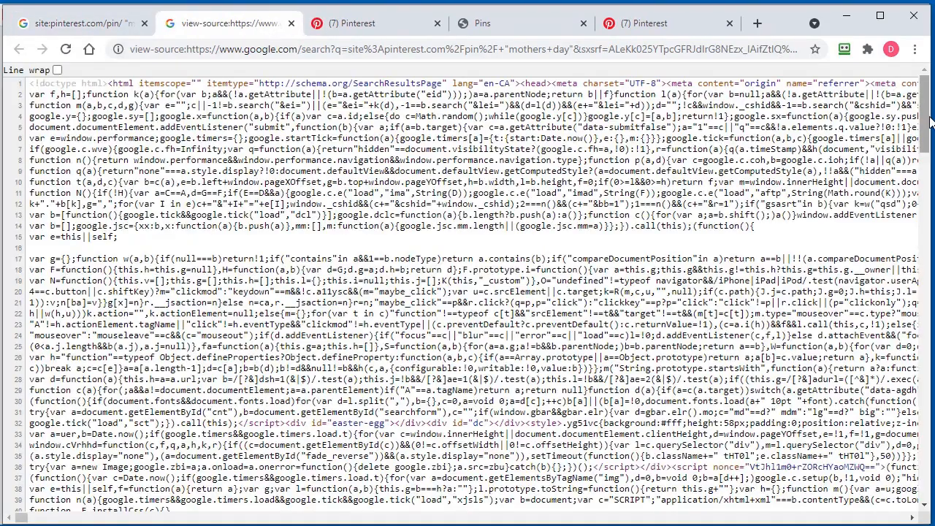
mouse_move(927, 117)
left_mouse_down()
mouse_move(926, 438)
mouse_move(927, 95)
left_mouse_up()
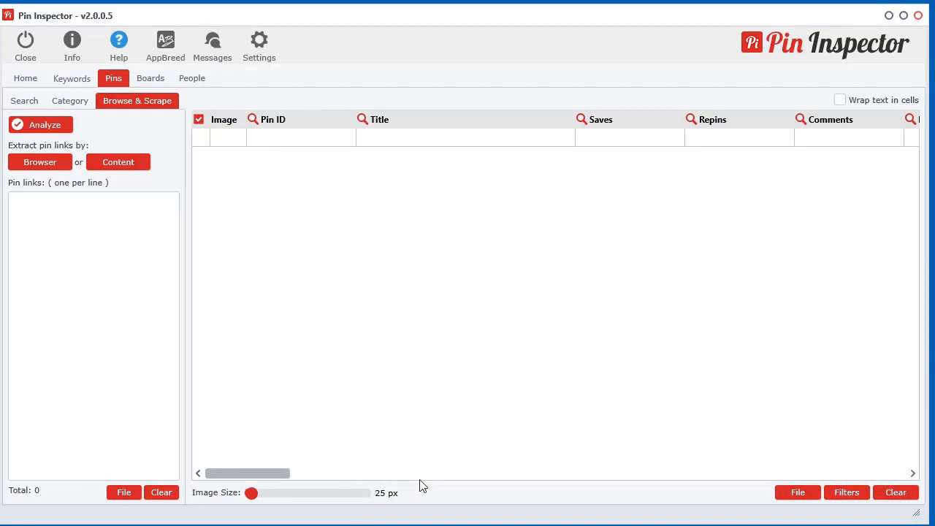
Step: Paste the Google results source into the cleared extractor and extract 93 pin links
left_click(117, 162)
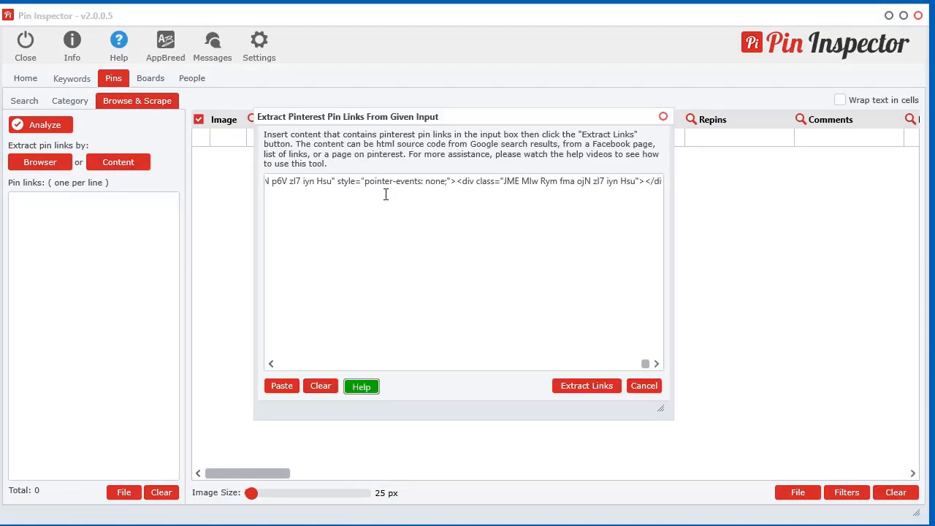
left_click(320, 386)
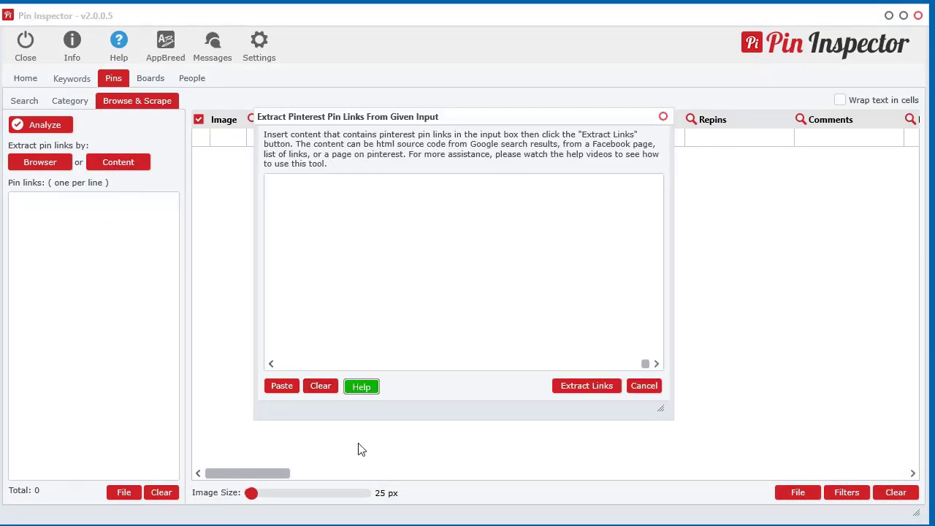
left_click(281, 386)
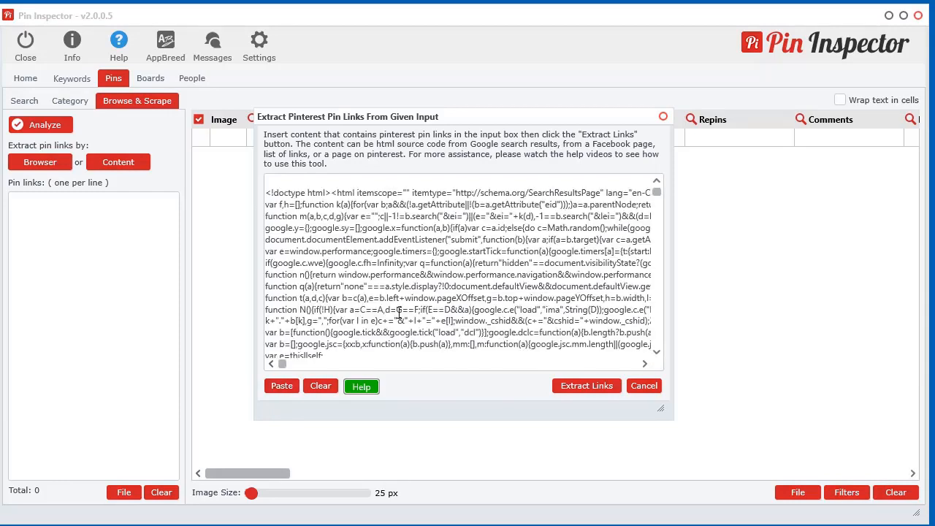
left_click(588, 385)
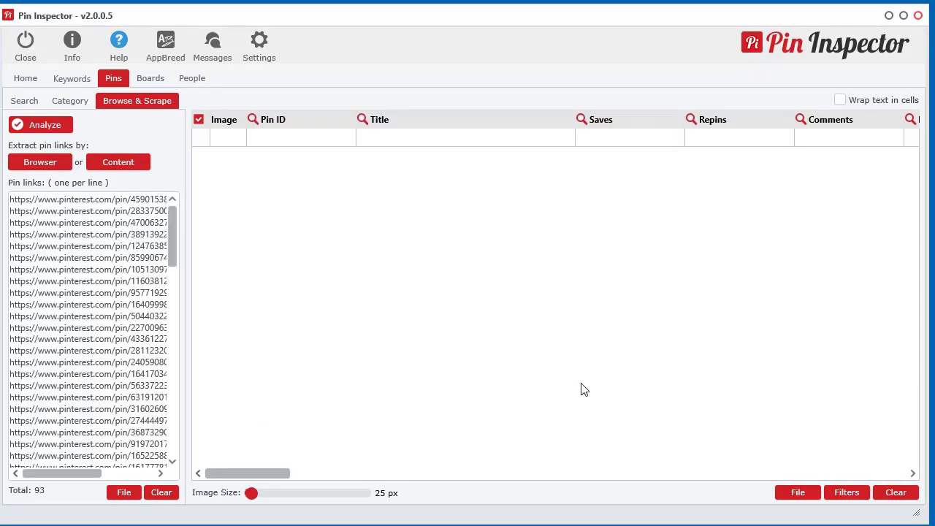
Step: Analyze the 93 links into the table, then reopen, empty and cancel the extractor
left_click(45, 124)
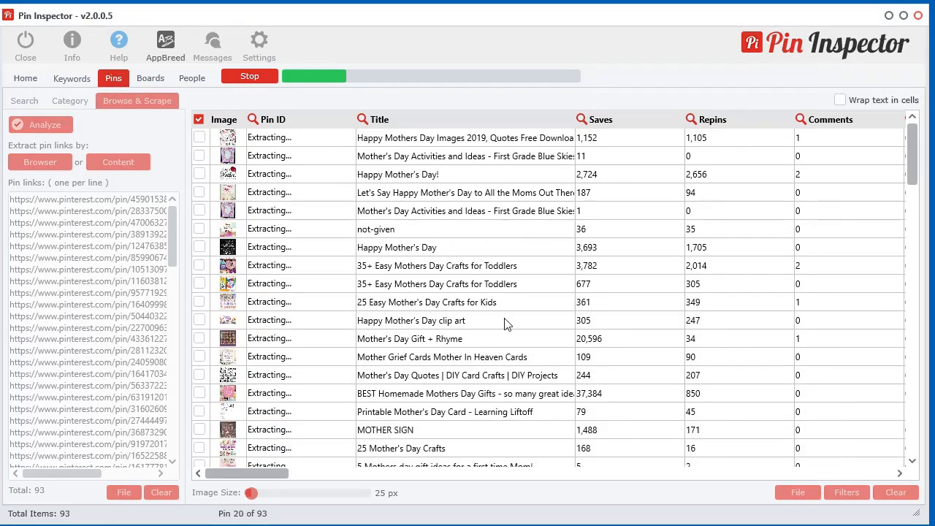
left_click(250, 76)
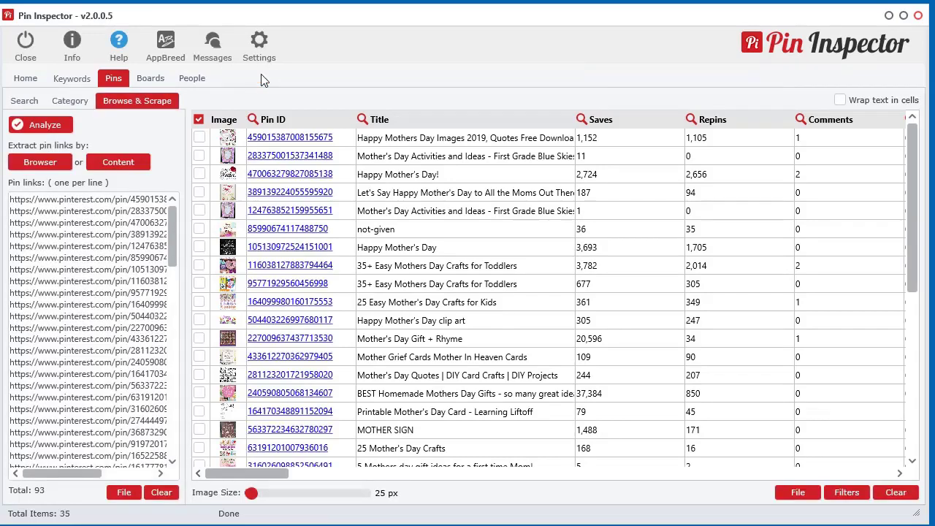
left_click(119, 161)
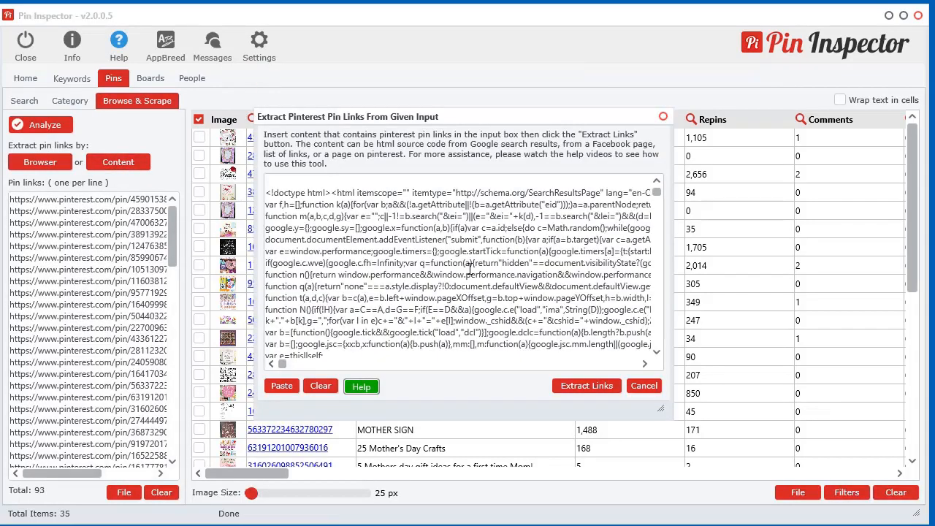
left_click(320, 386)
left_click(644, 386)
Step: Clear all pin data and the links list, then launch the built-in scraping browser
left_click(40, 161)
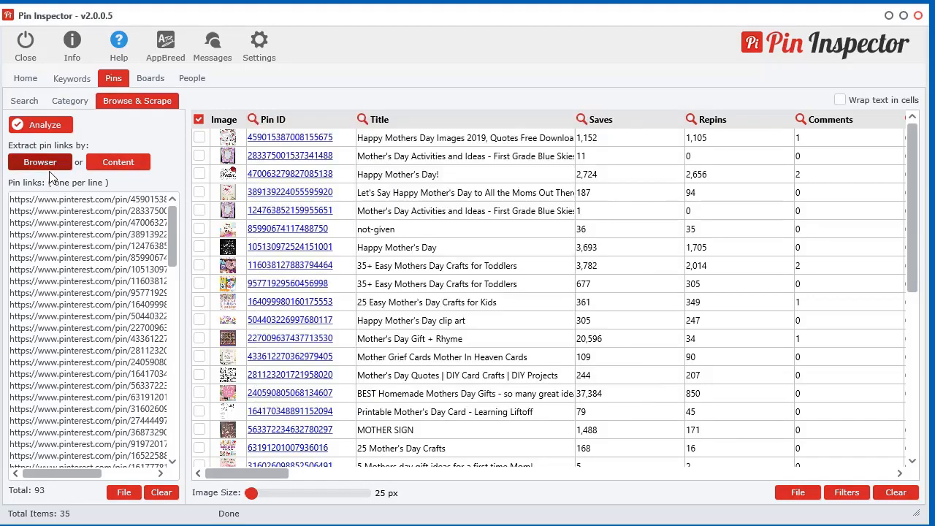
left_click(896, 491)
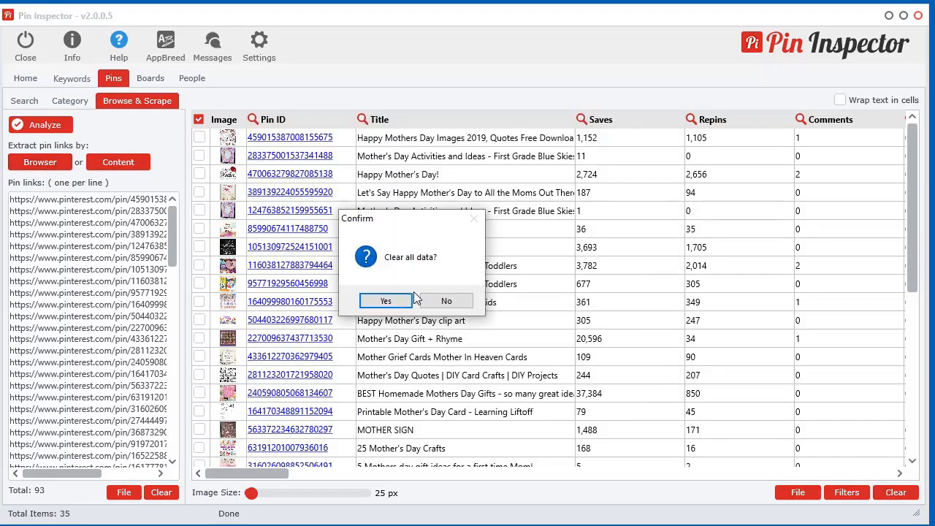
left_click(409, 298)
left_click(160, 491)
left_click(40, 162)
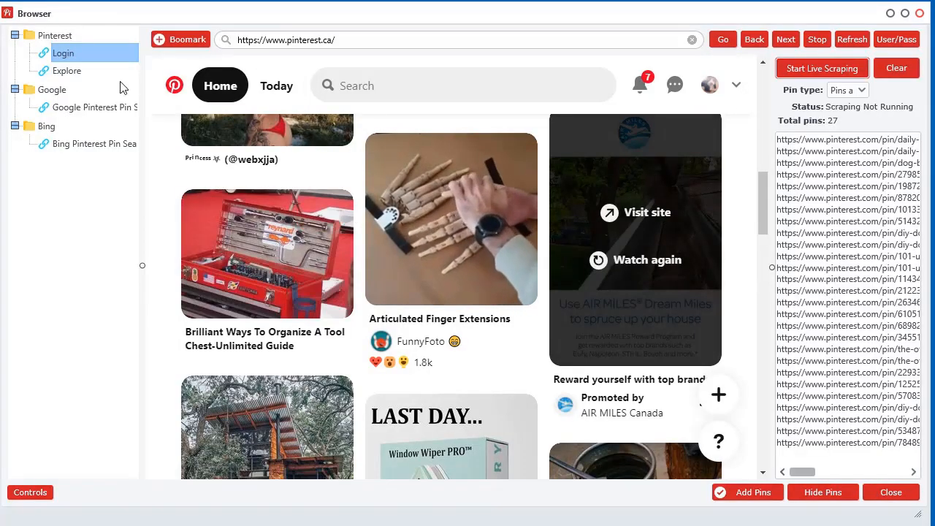
Step: Load the Google Pinterest Pin Search bookmark, clear old links and start live scraping
left_click(88, 107)
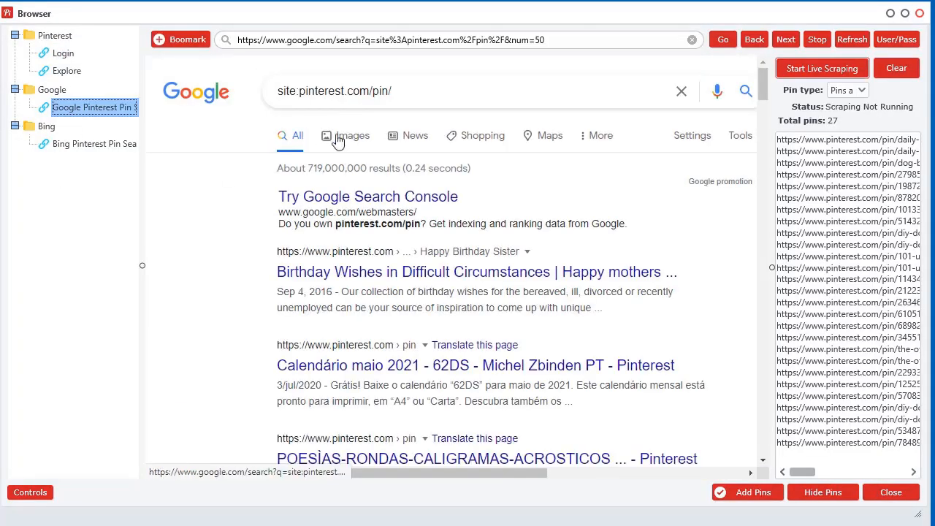
left_click(897, 68)
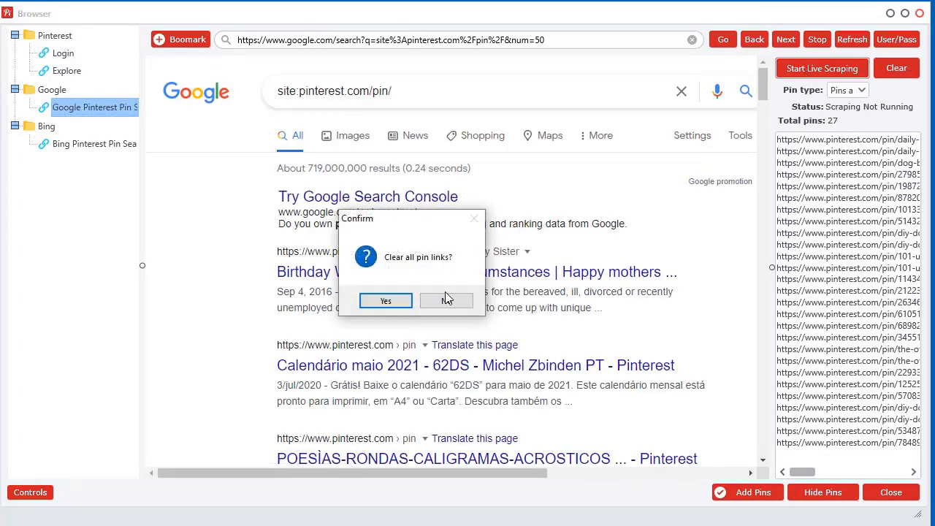
left_click(387, 300)
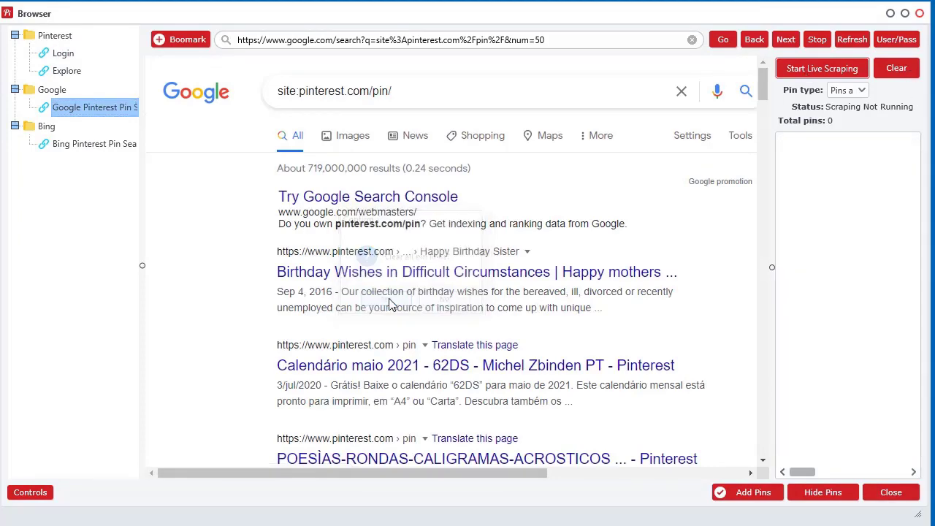
left_click(827, 74)
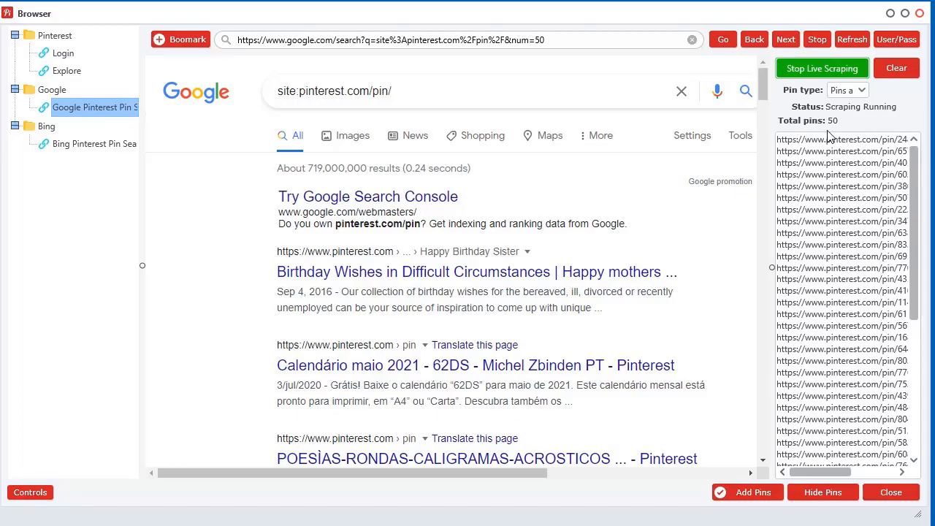
scroll(194, 377, "down", 10)
scroll(194, 377, "down", 10)
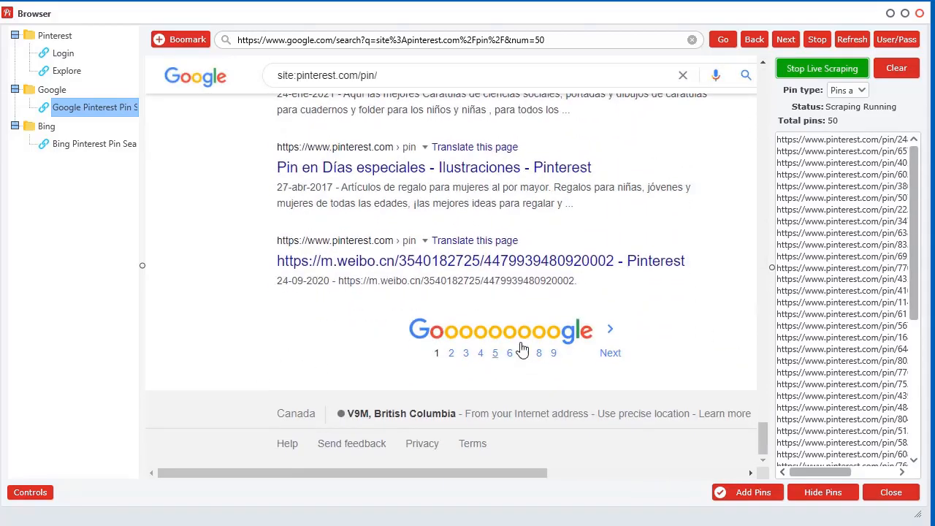
Step: Page through Google results 2–4 to gather 200 links, then close the browser
left_click(610, 353)
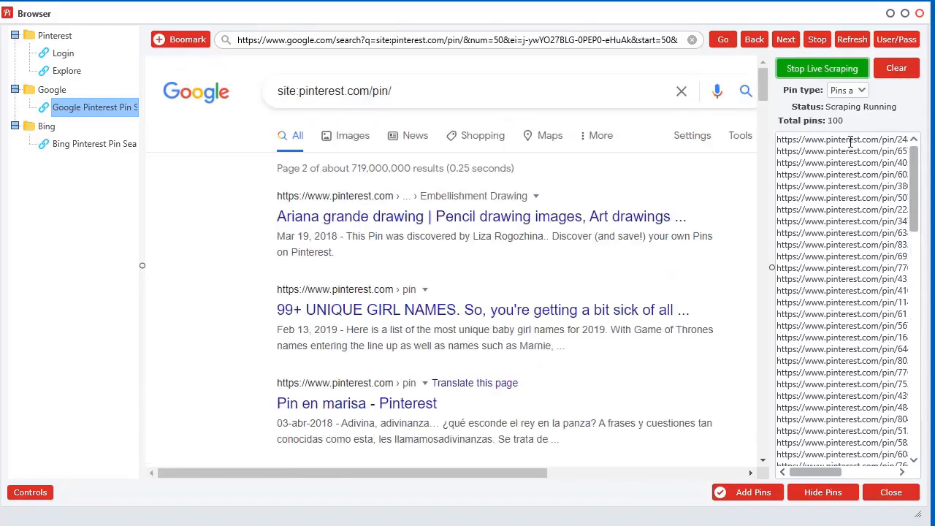
scroll(439, 292, "down", 10)
scroll(439, 292, "down", 10)
left_click(637, 350)
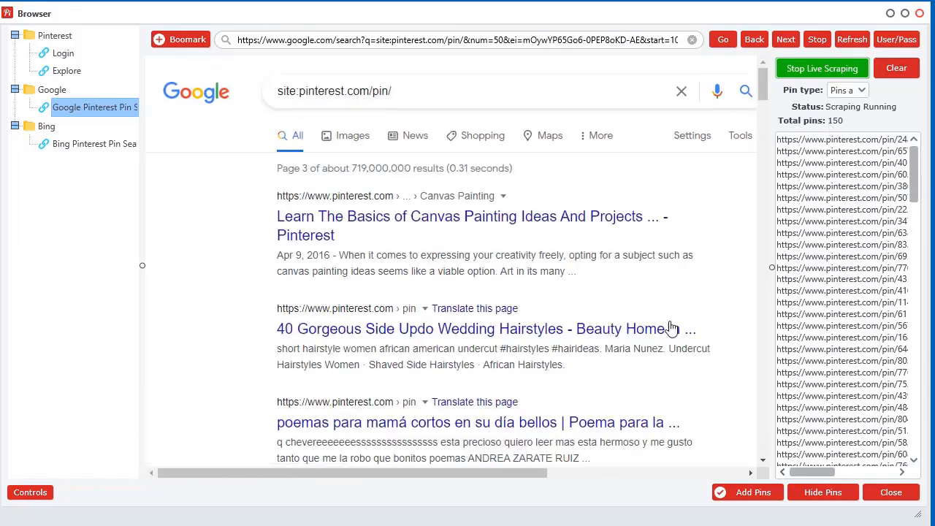
scroll(672, 329, "down", 10)
scroll(672, 329, "down", 10)
left_click(634, 355)
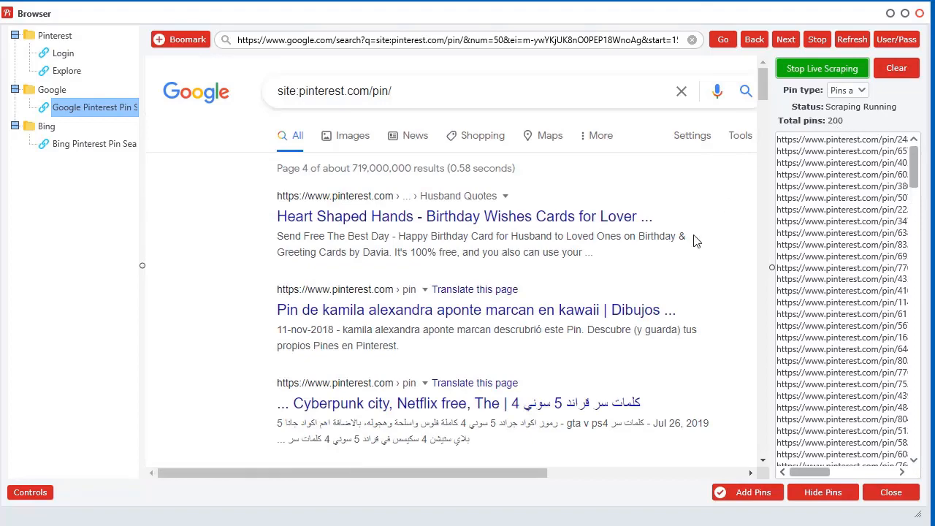
scroll(706, 312, "down", 3)
scroll(707, 313, "up", 3)
left_click(891, 492)
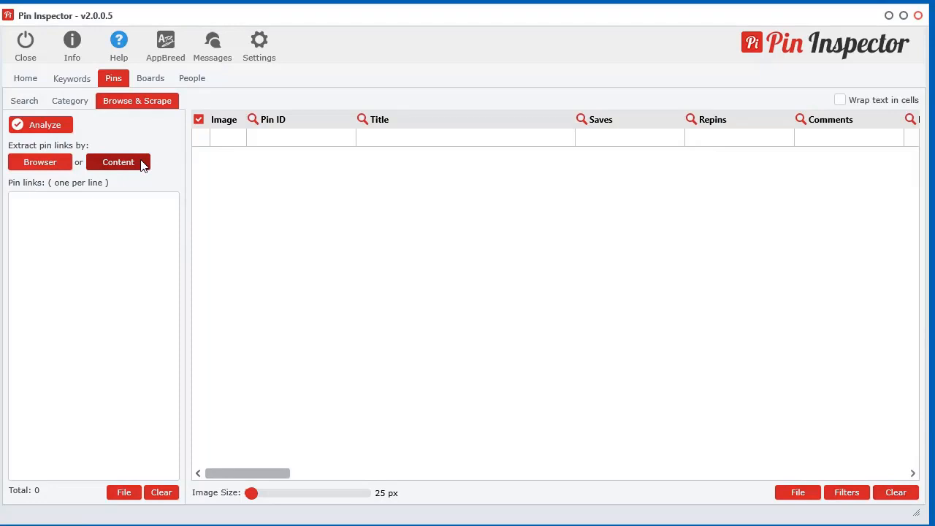
left_click(144, 164)
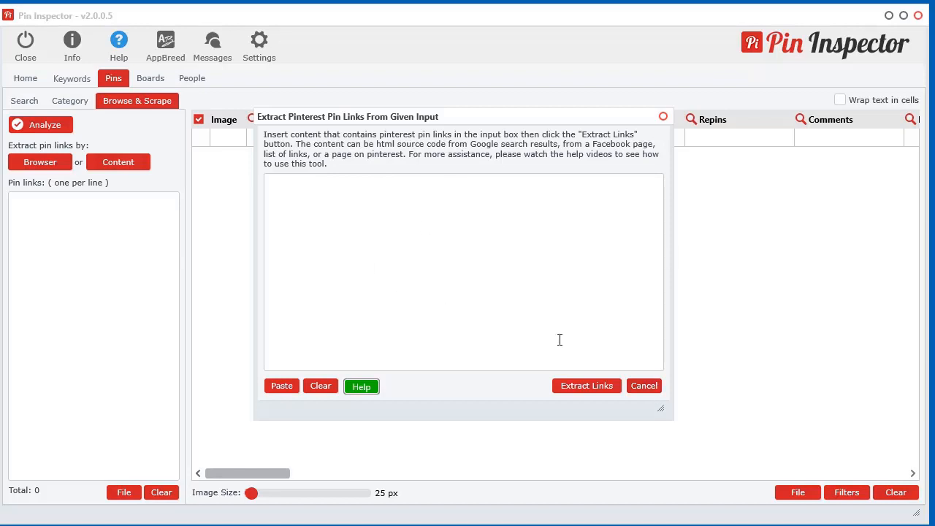
left_click(643, 386)
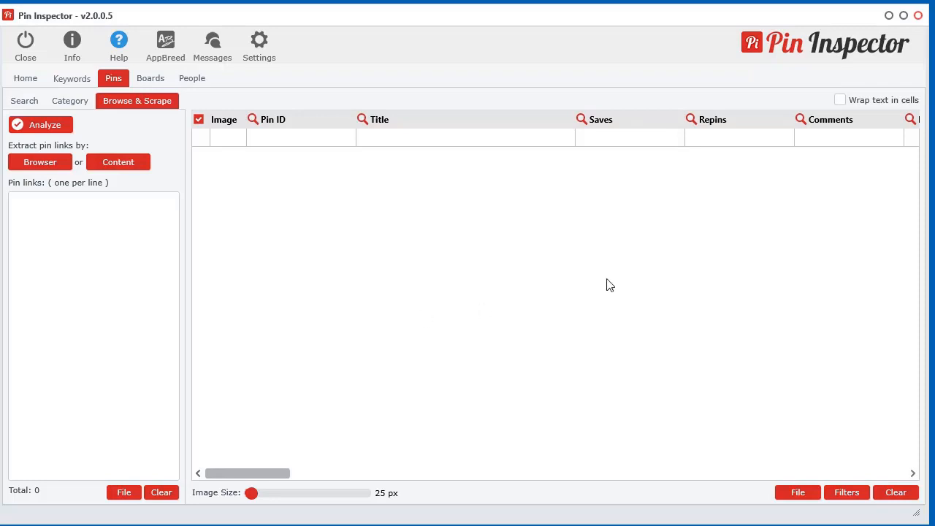